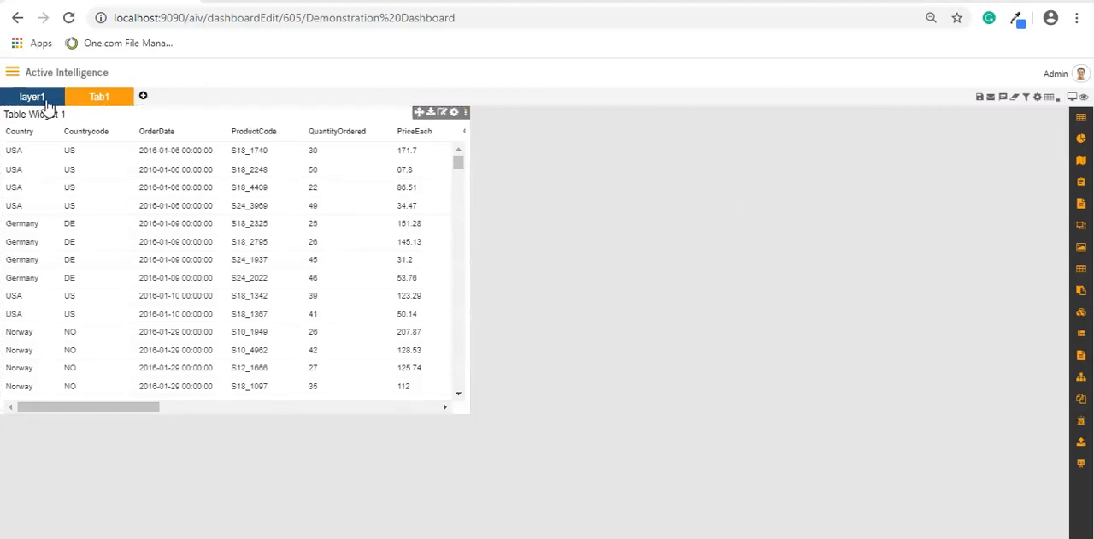
mouse_move(89, 103)
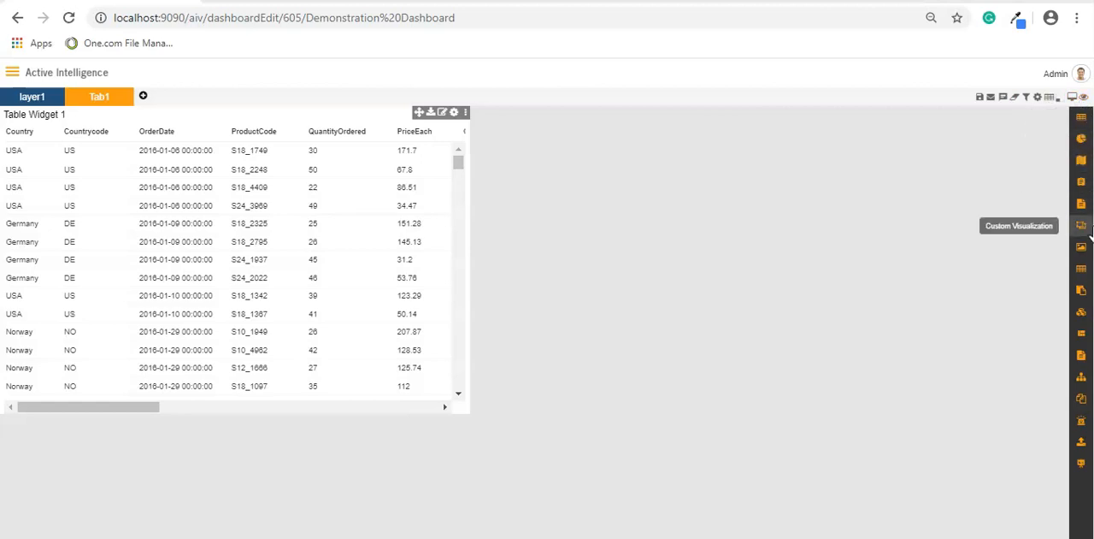
click(983, 102)
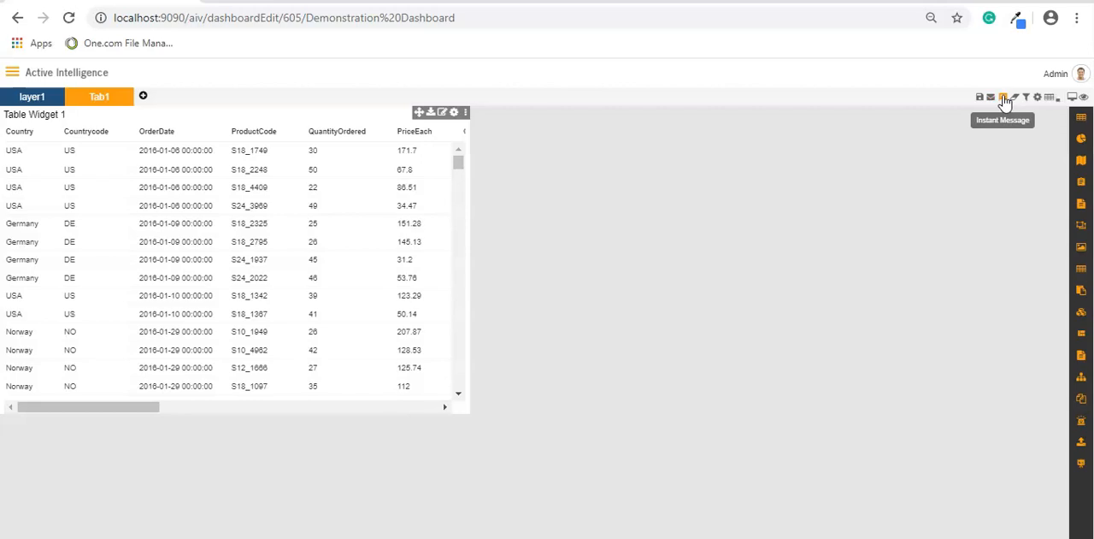
click(1014, 99)
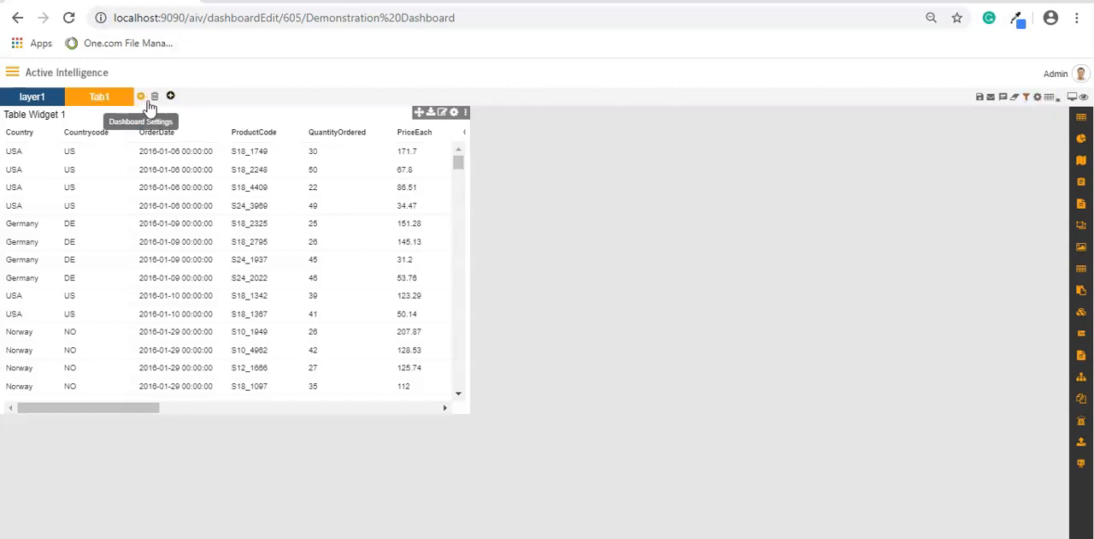
- Create a new dashboard tab named "Second Tab"
click(145, 99)
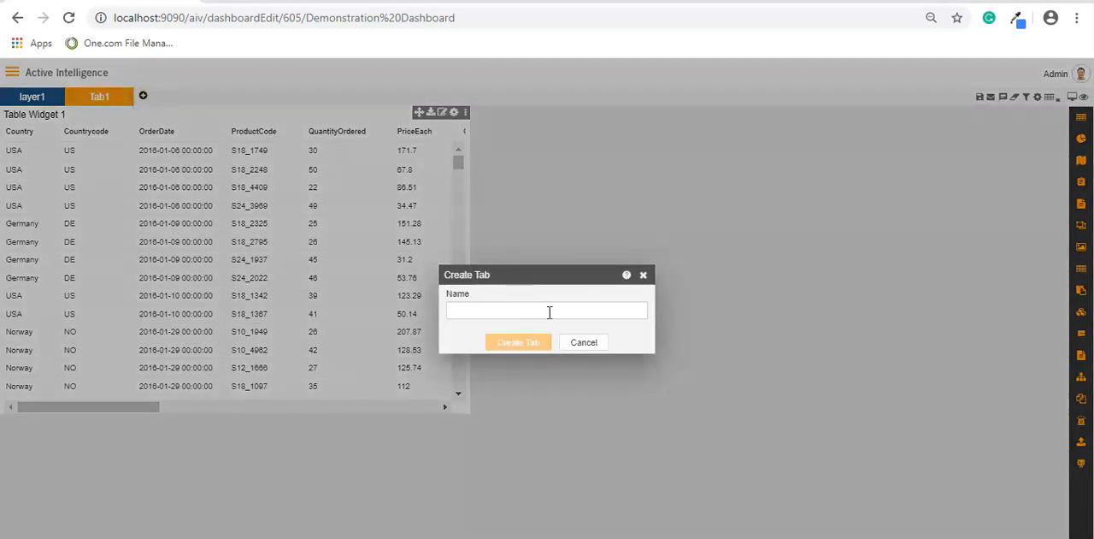
click(552, 309)
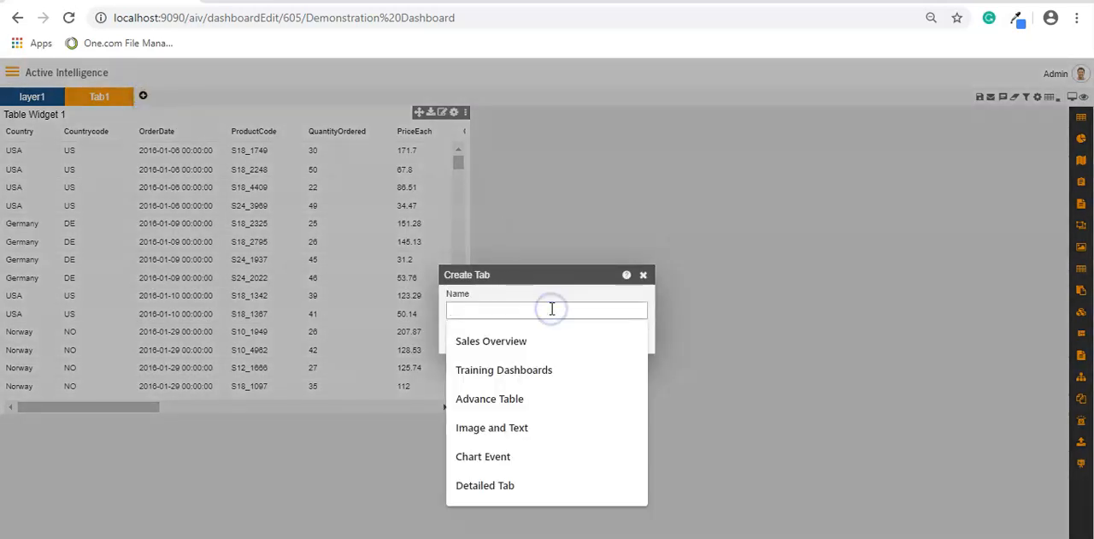
text(Second)
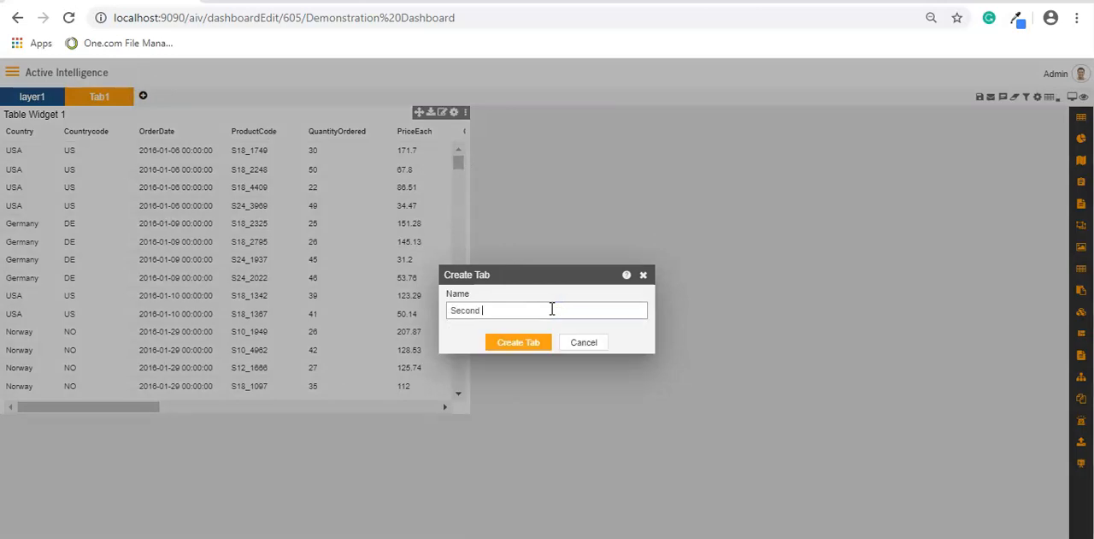
text( Tab)
click(536, 342)
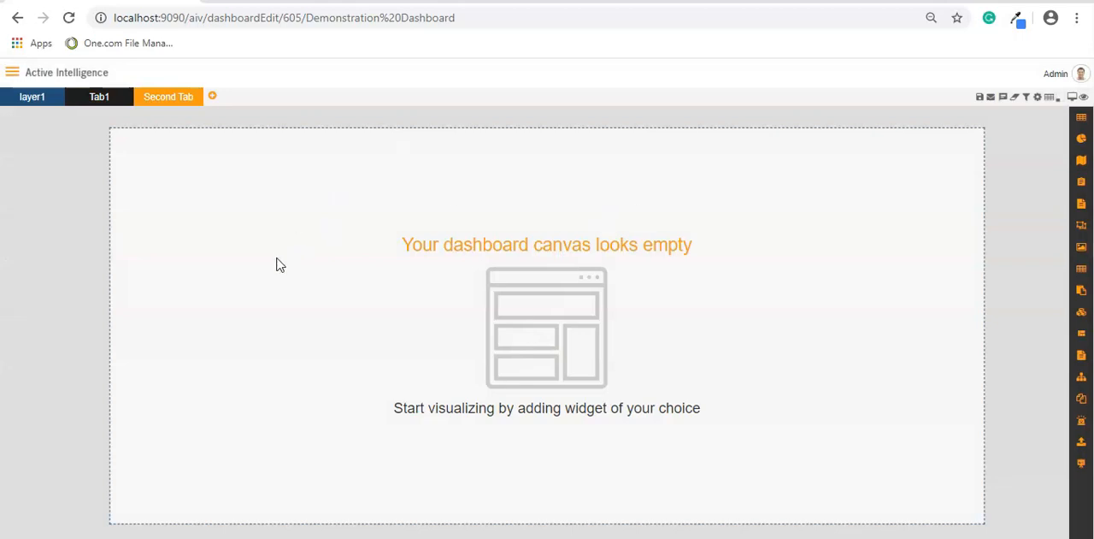
- Make Second Tab the dashboard's default tab
mouse_move(159, 105)
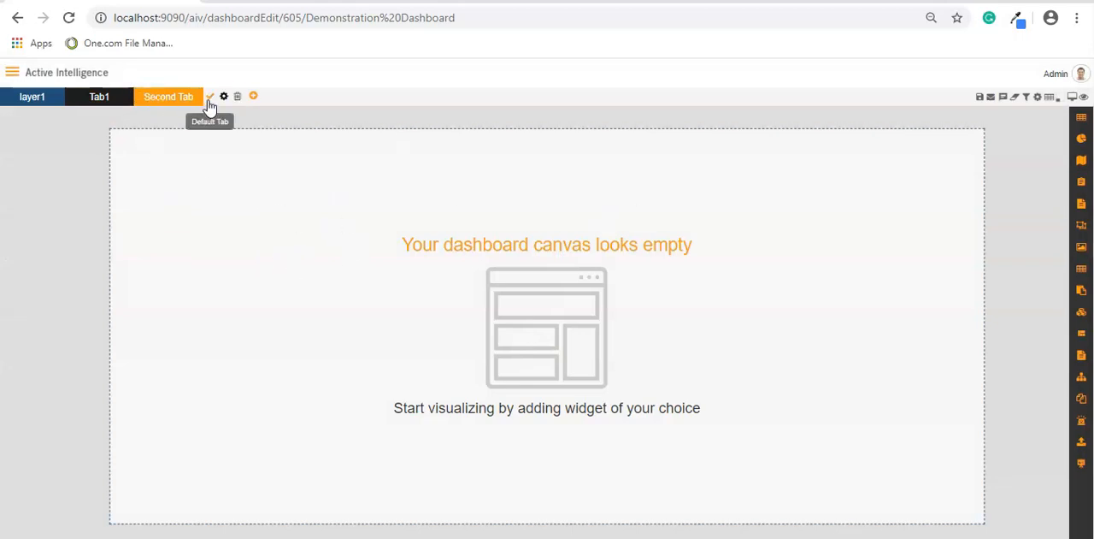
click(209, 98)
mouse_move(221, 106)
click(23, 101)
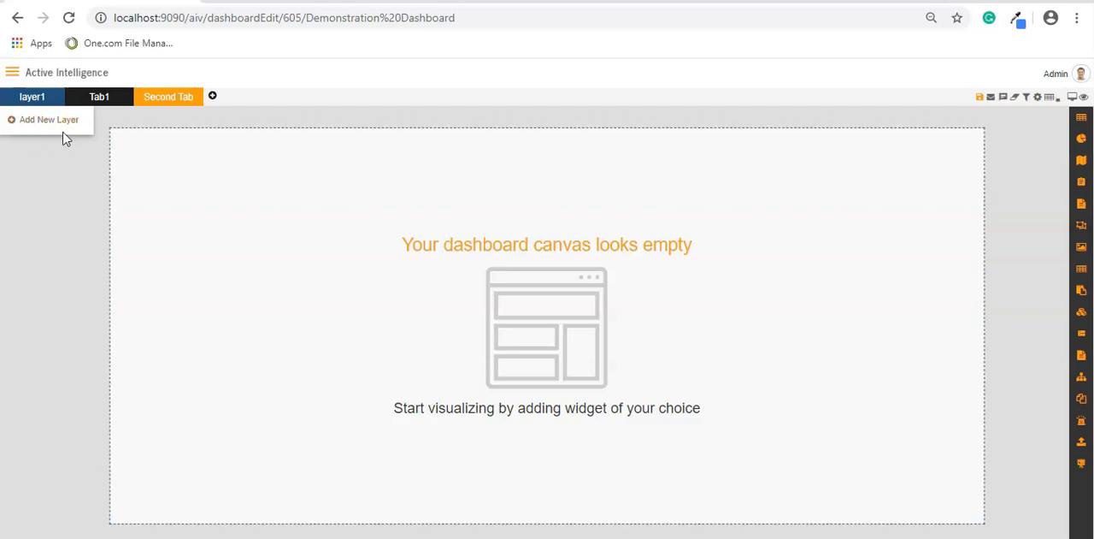
click(347, 159)
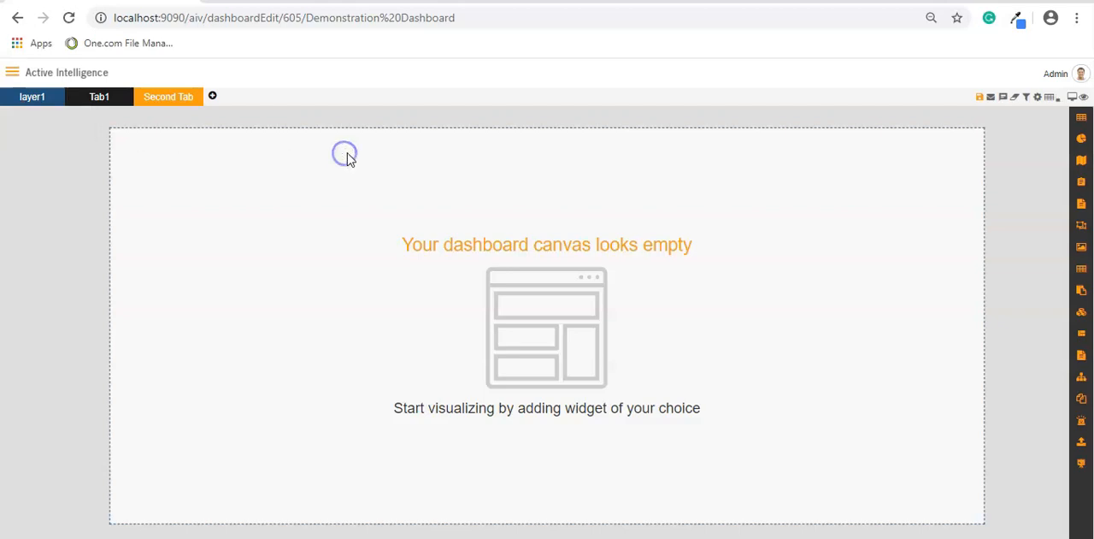
click(114, 101)
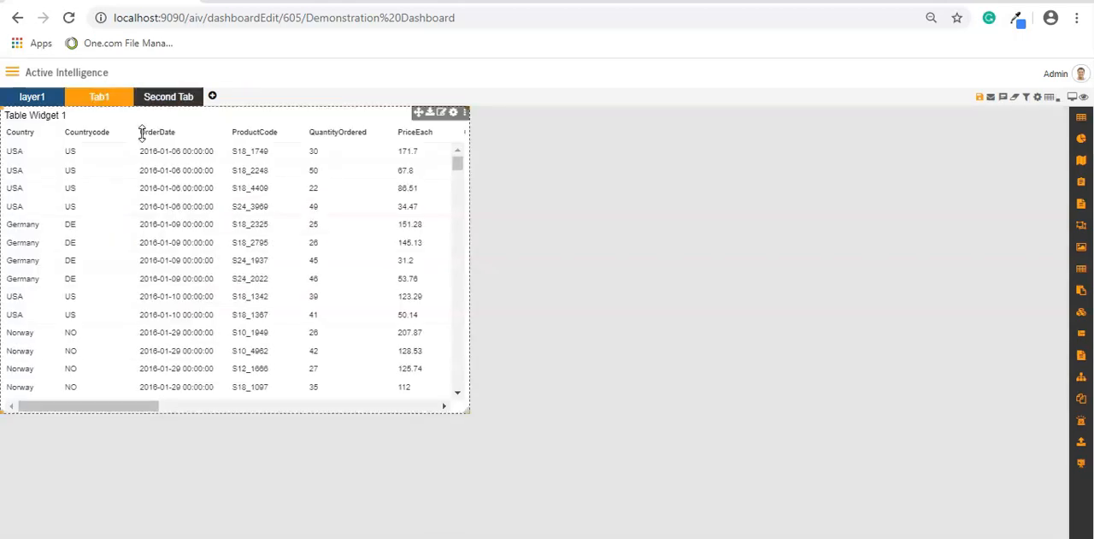
click(184, 99)
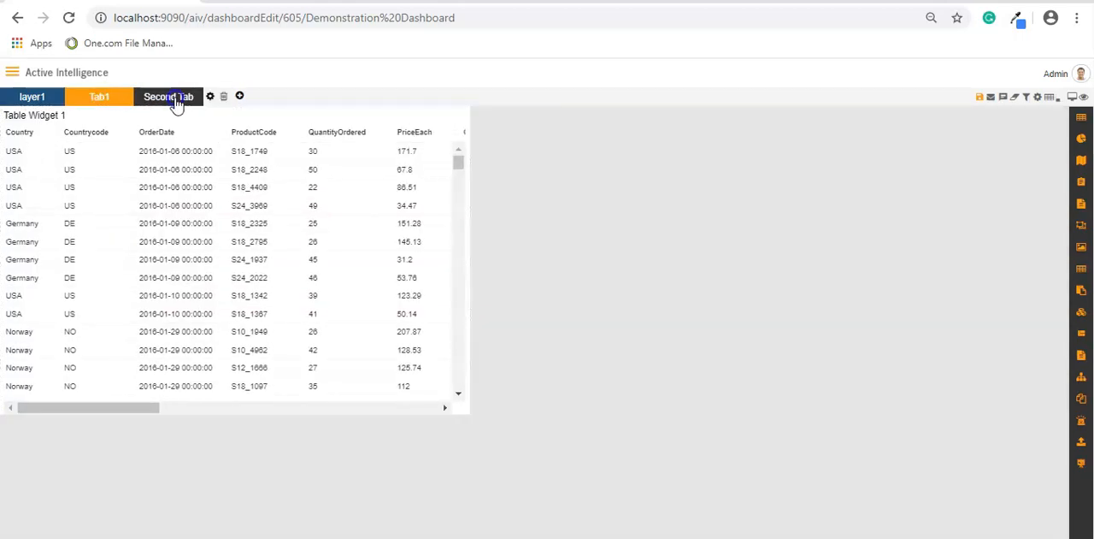
- Open the dashboard settings, choose Tab1 in the tab properties and rename it "First Tab"
click(1039, 100)
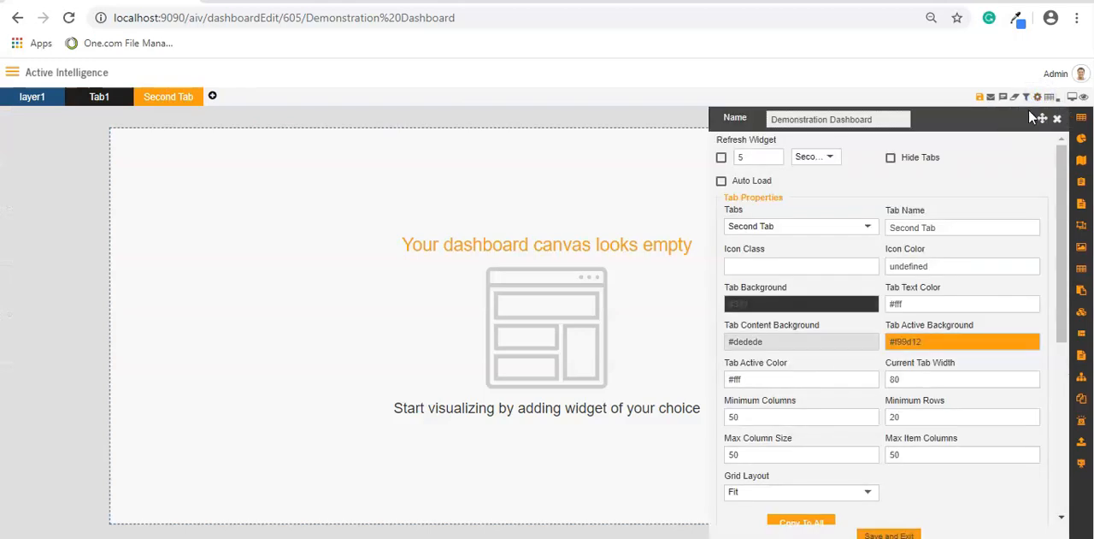
click(832, 227)
click(861, 230)
click(855, 225)
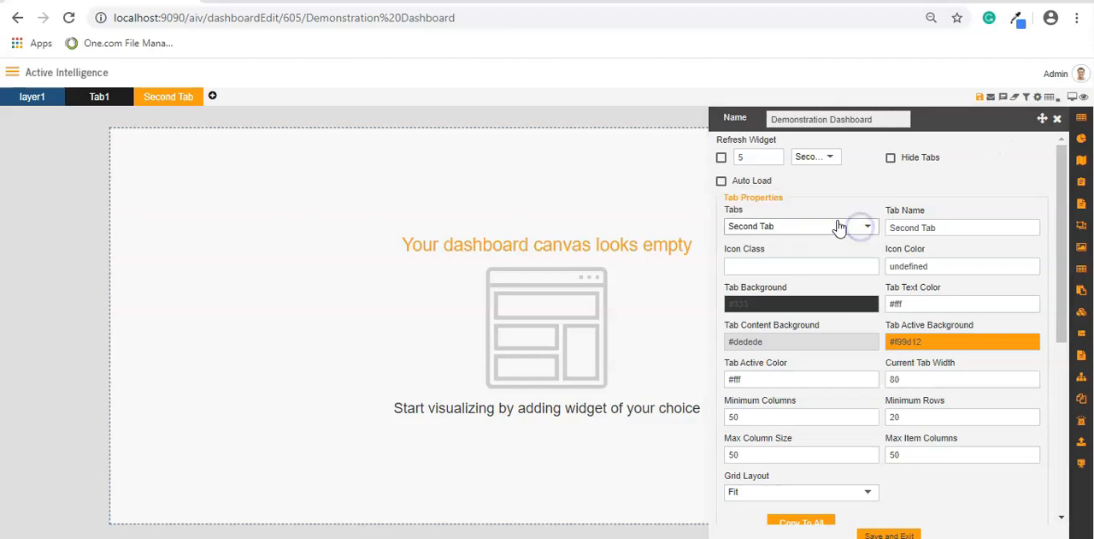
click(778, 224)
click(755, 200)
drag(936, 224, 872, 222)
text(First Tab)
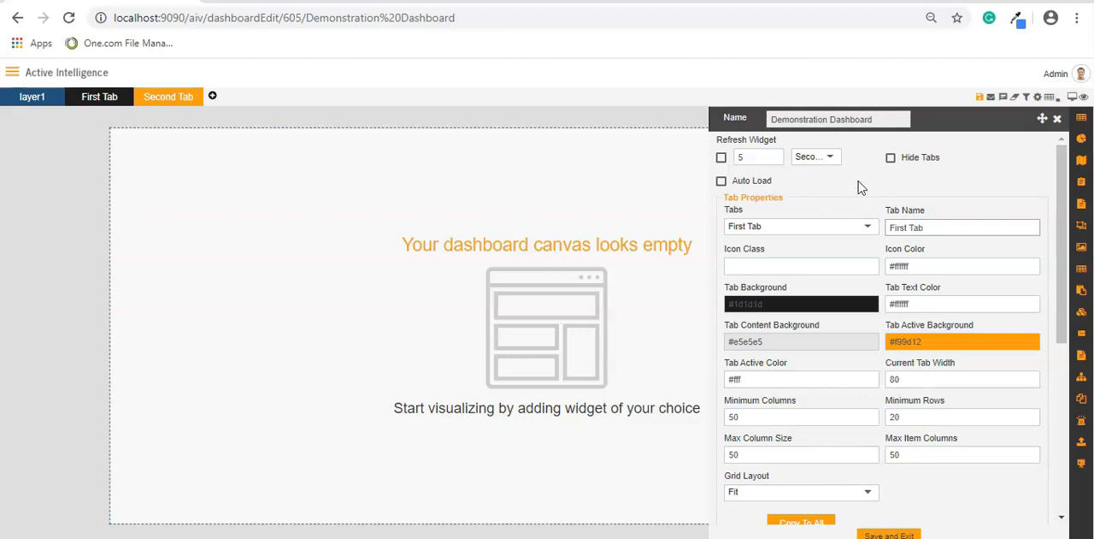
- Switch Hide Tabs on for the dashboard and back off again
click(891, 181)
click(891, 159)
click(891, 159)
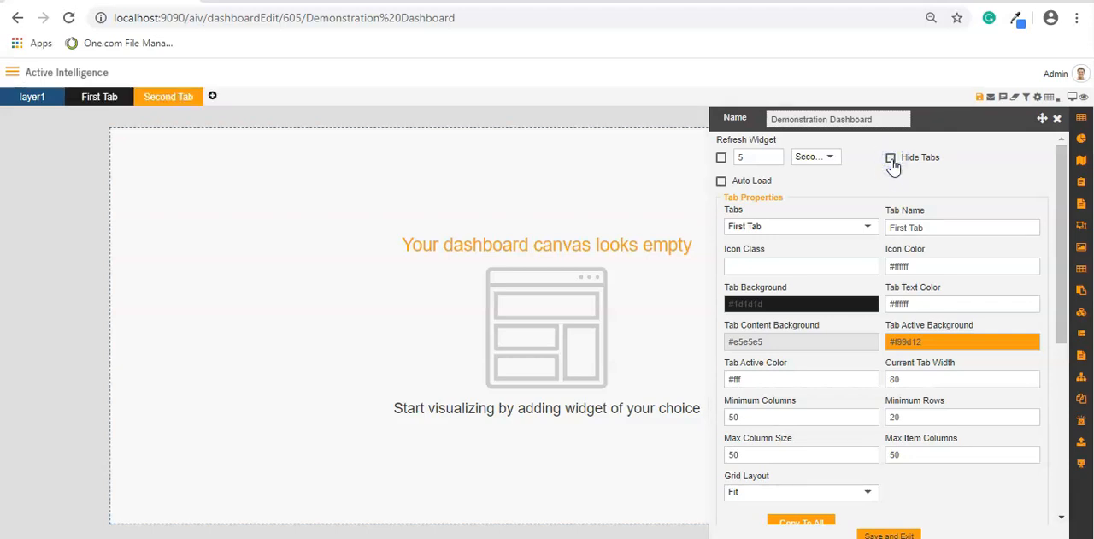
click(891, 159)
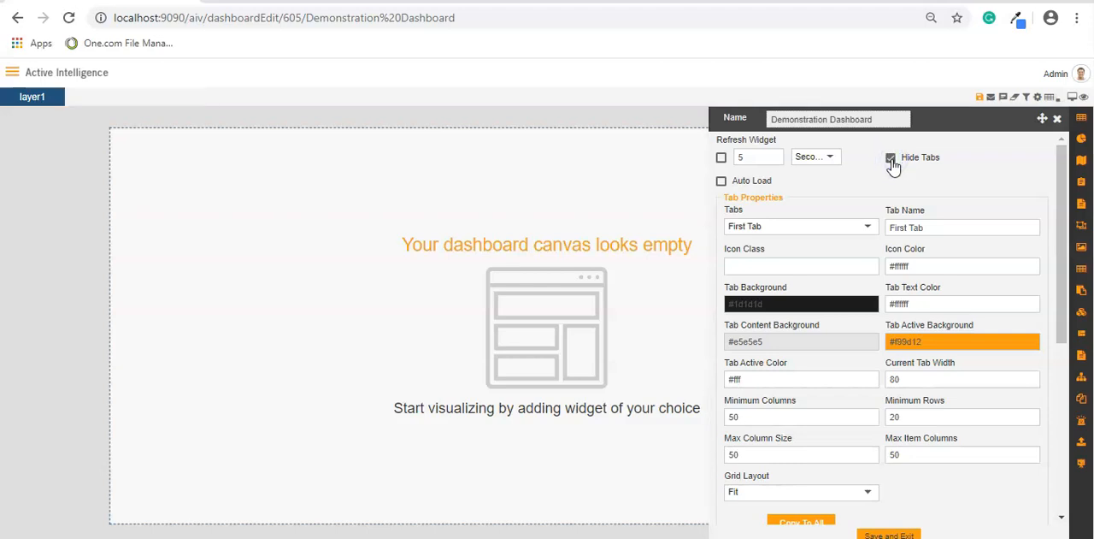
click(891, 159)
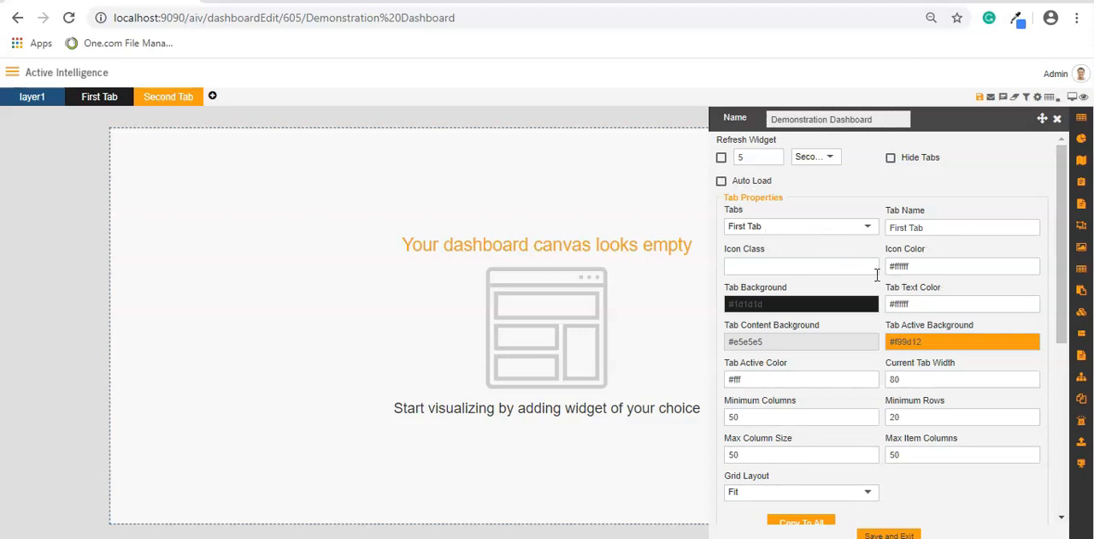
- Give First Tab the icon class icon-table and set its tab background to near-black #020202
click(788, 268)
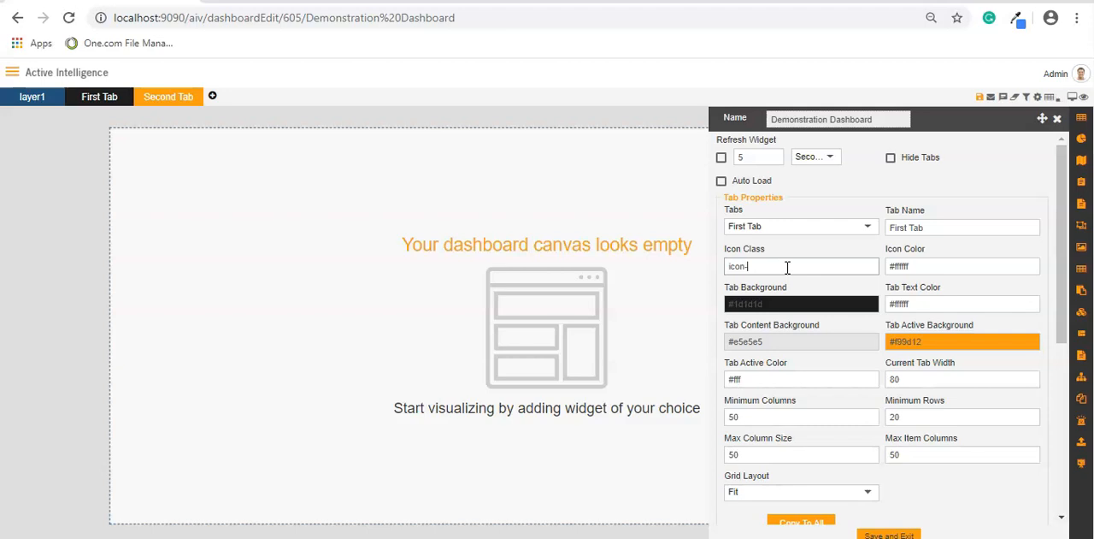
text(icon-table)
click(798, 304)
click(824, 343)
drag(827, 344, 727, 415)
- Try a different tab text colour for First Tab and return it to white #ffffff
click(942, 306)
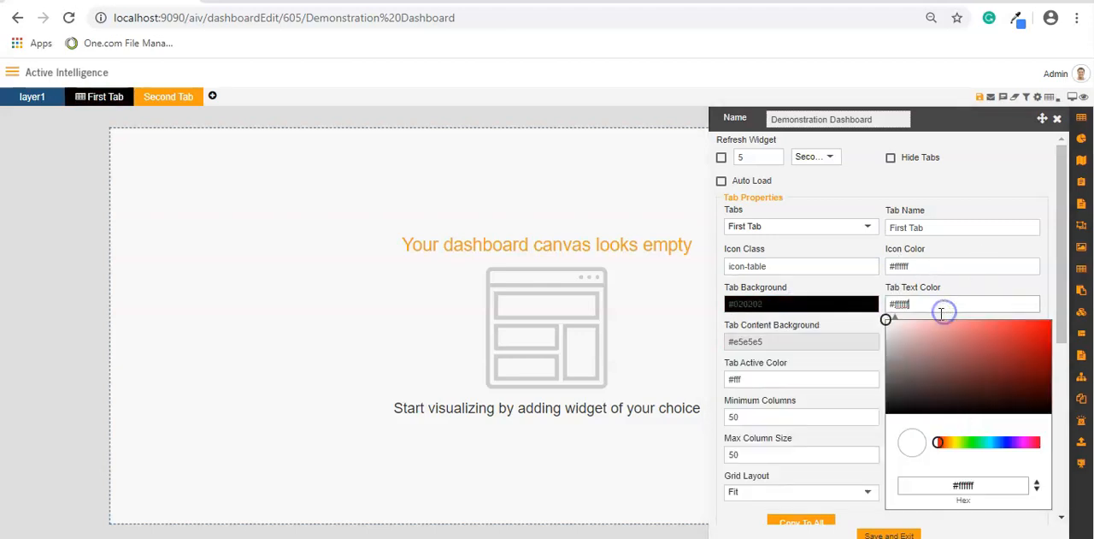
click(1008, 341)
drag(1008, 340, 858, 319)
- Set First Tab's content background to dark red #9f3232 and display that tab
click(796, 352)
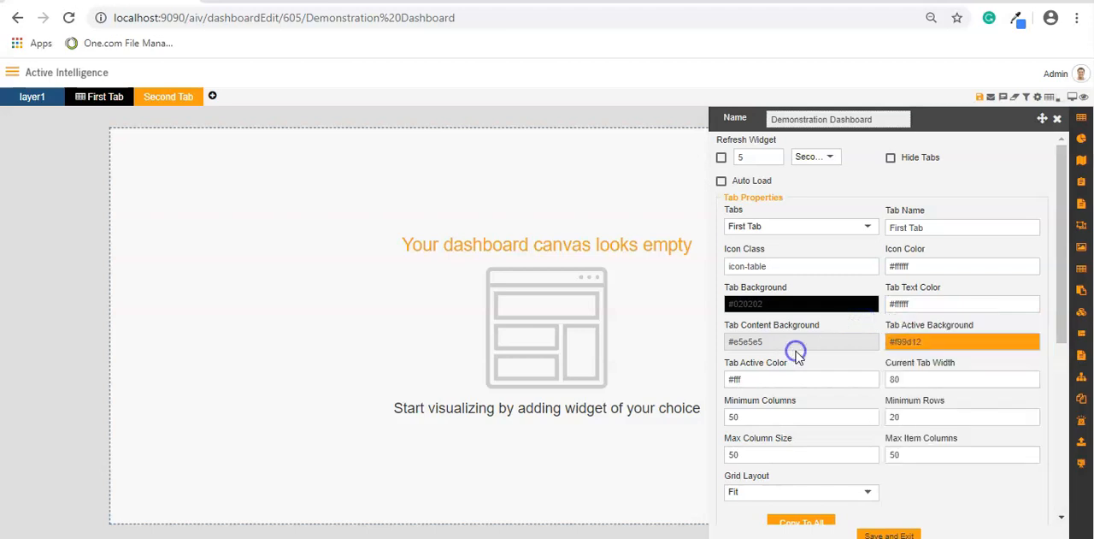
click(796, 351)
drag(726, 370, 838, 392)
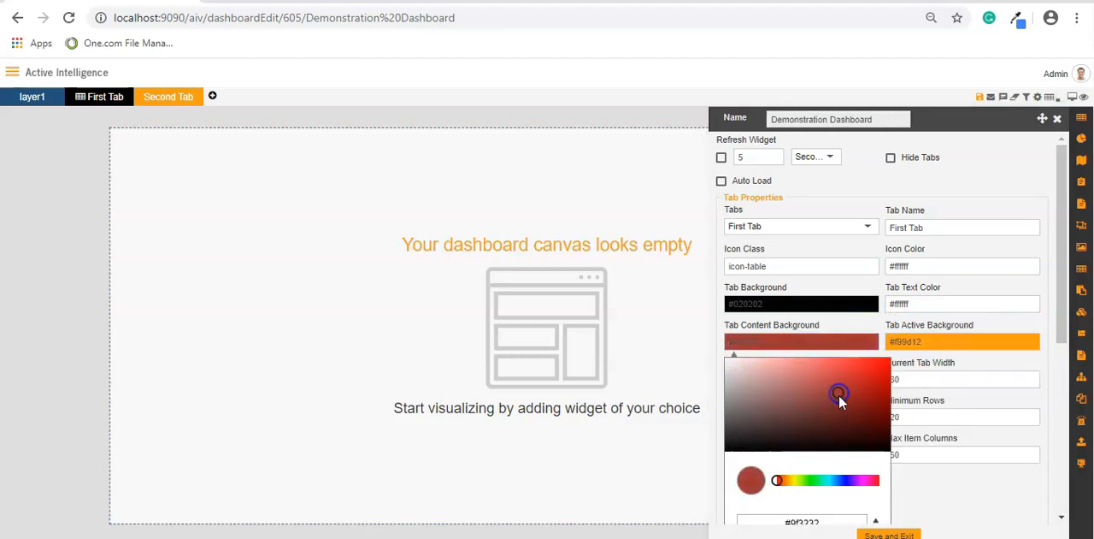
click(934, 488)
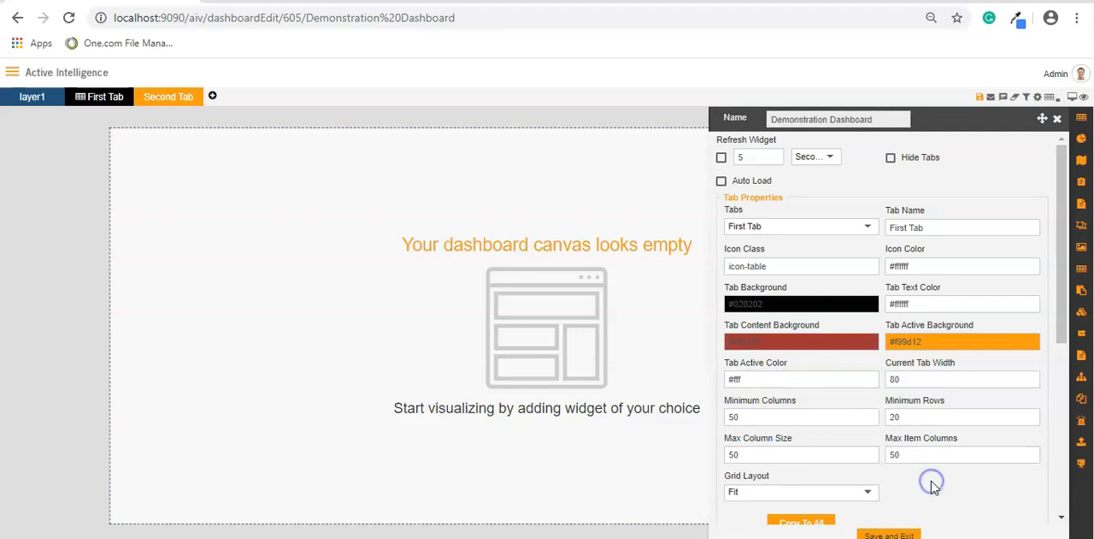
click(103, 96)
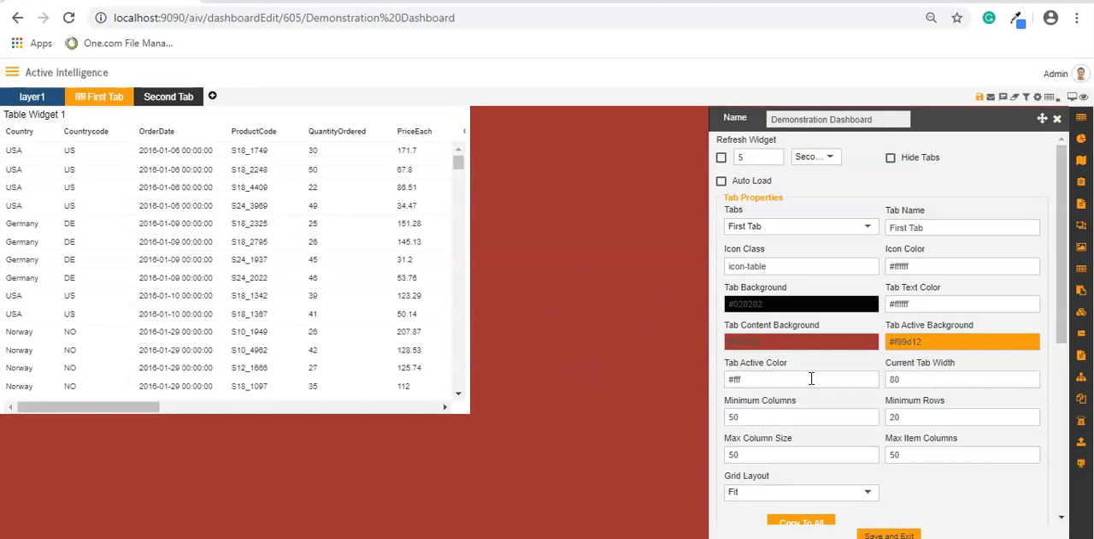
- Set First Tab's active background to orange #ec8e00 and its content background to white #ffffff
click(949, 342)
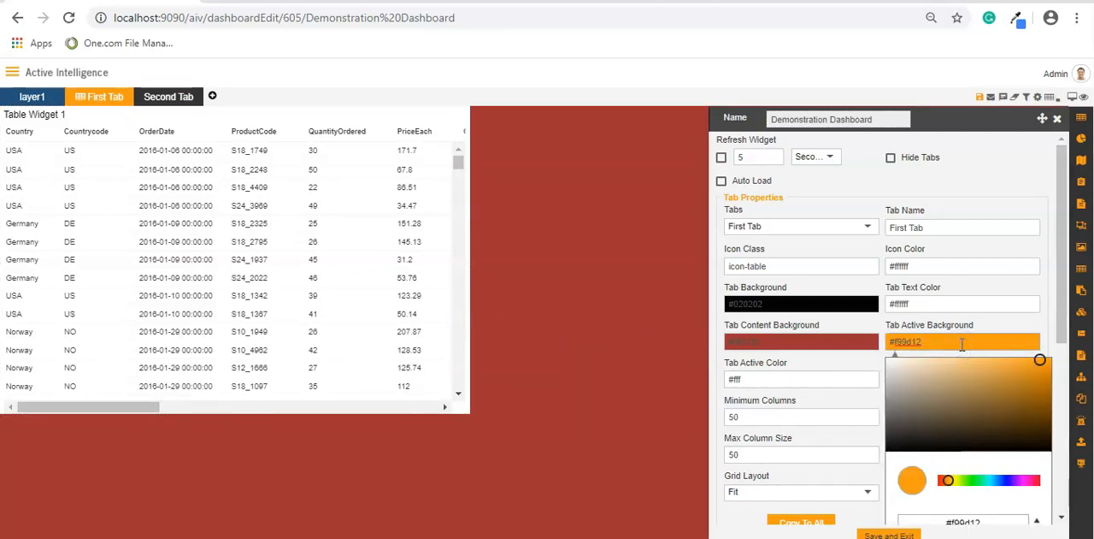
drag(937, 396, 1056, 366)
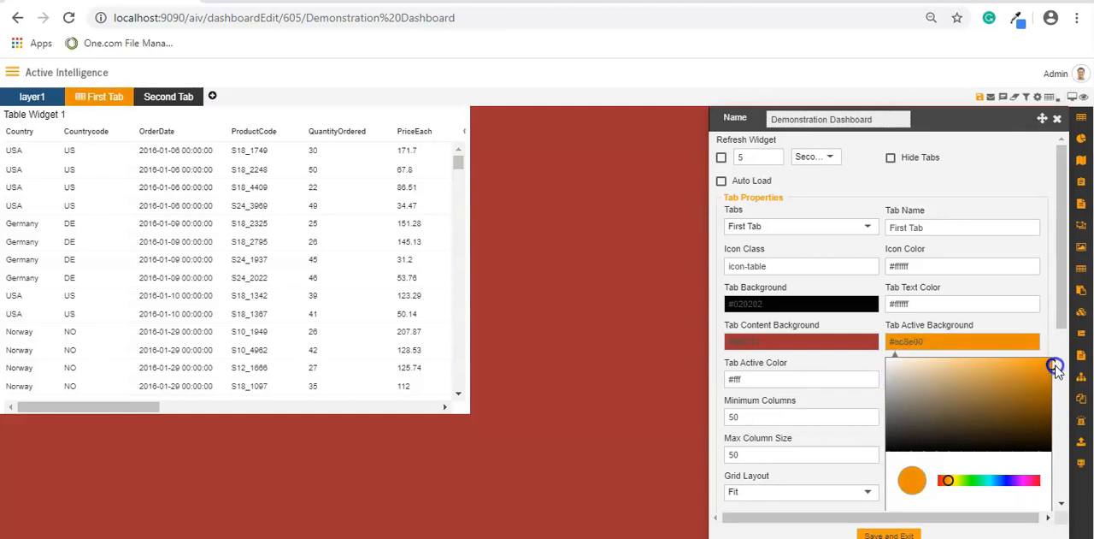
click(798, 342)
click(747, 381)
drag(747, 381, 724, 351)
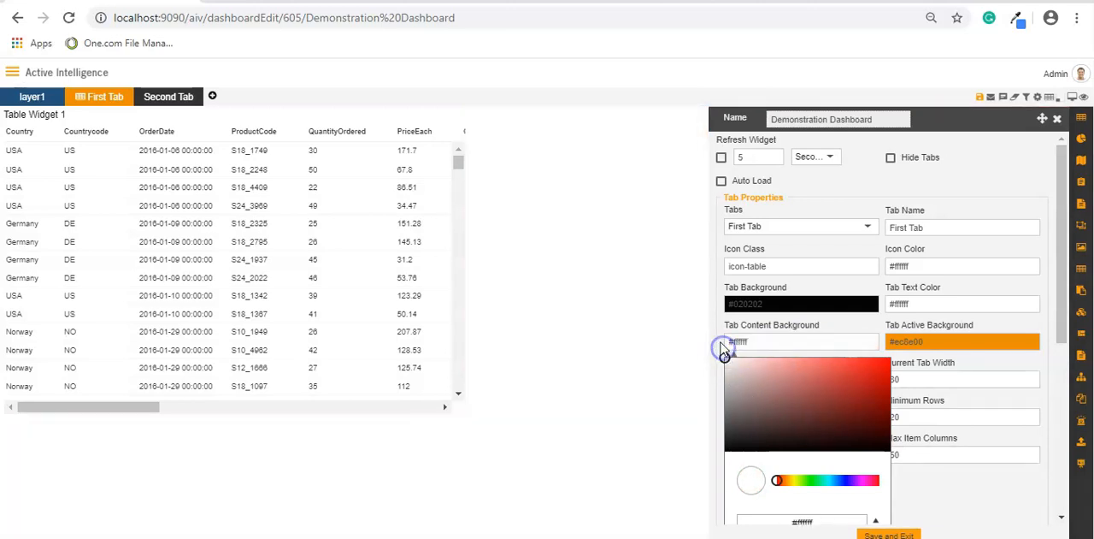
click(971, 480)
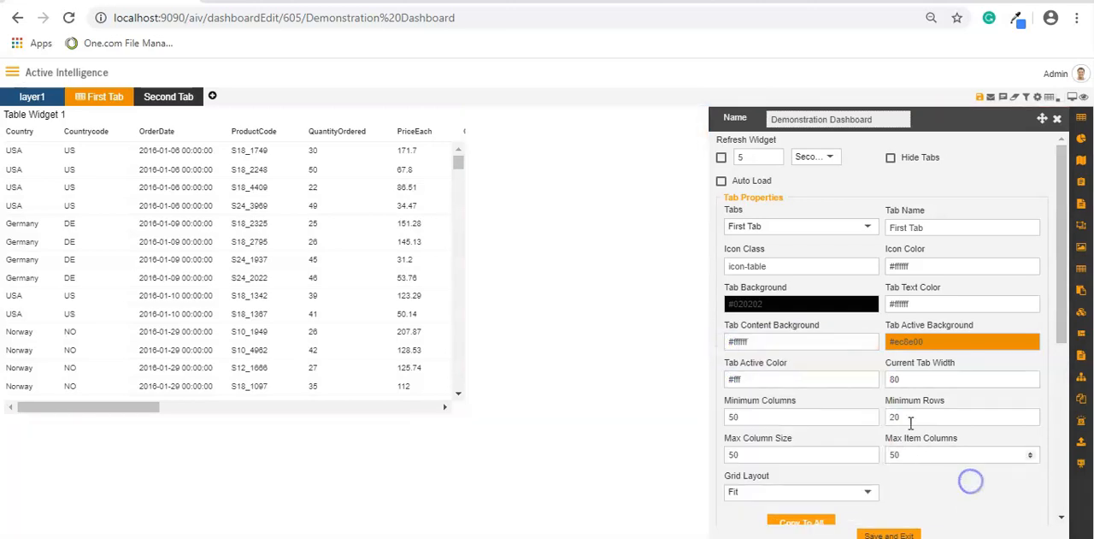
- Set First Tab's active text colour to white #ffffff
click(772, 378)
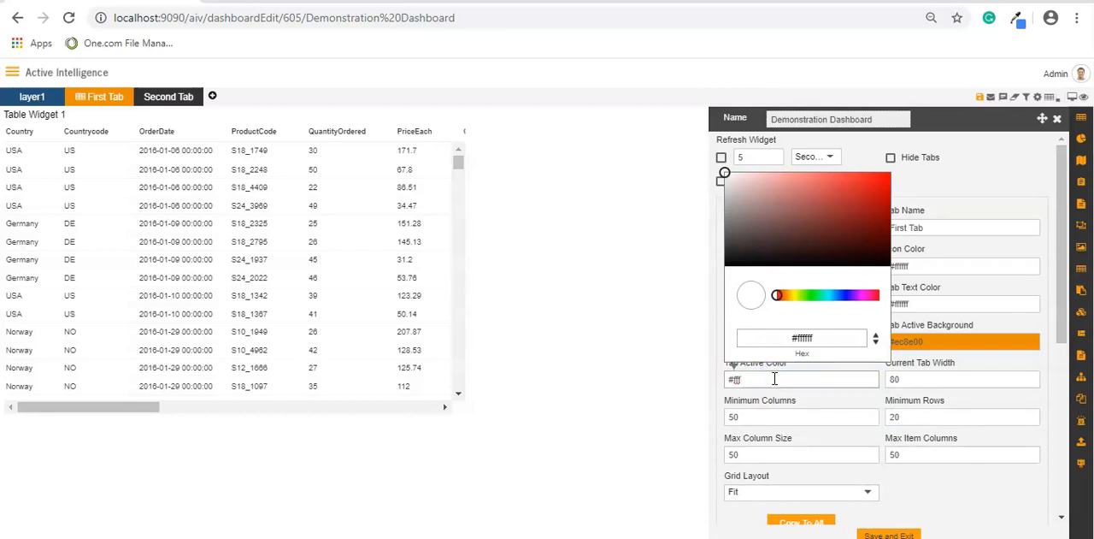
click(921, 501)
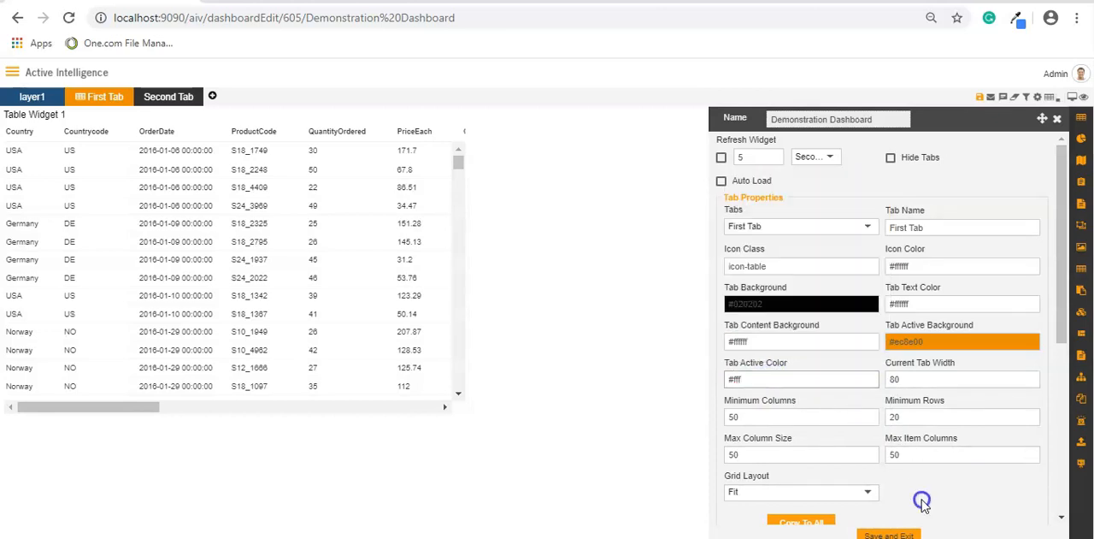
click(762, 382)
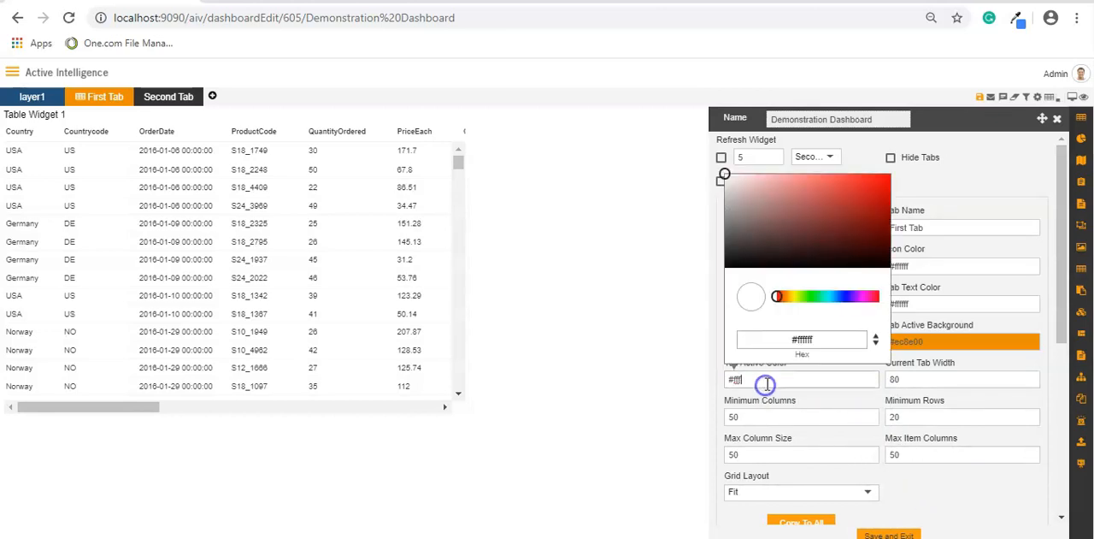
click(809, 197)
mouse_move(810, 198)
mouse_down()
mouse_move(845, 190)
mouse_move(753, 196)
mouse_move(715, 171)
mouse_up()
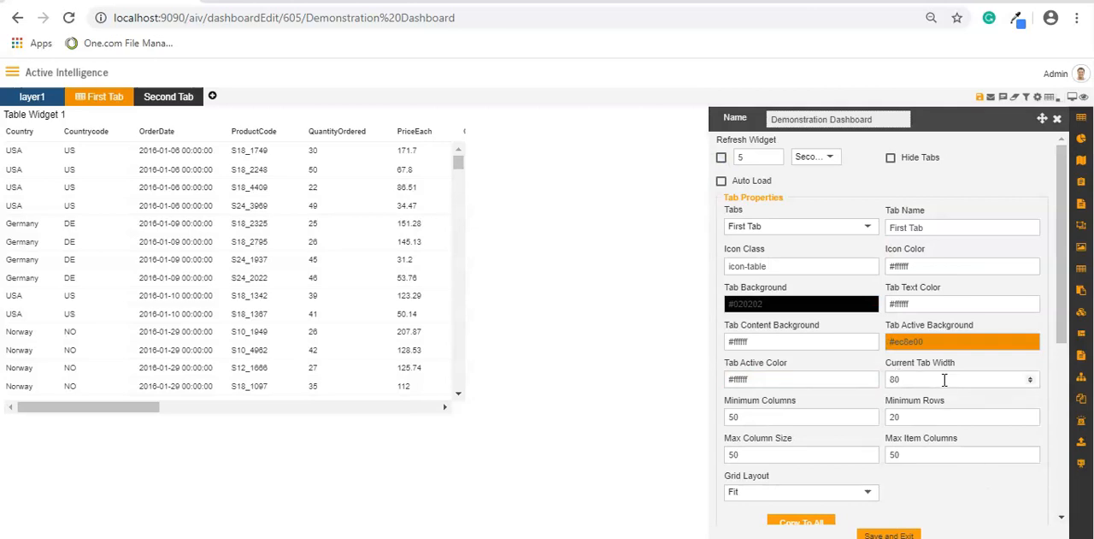
- Enable a background image for First Tab and bring up the available images
scroll(945, 380, down, 1)
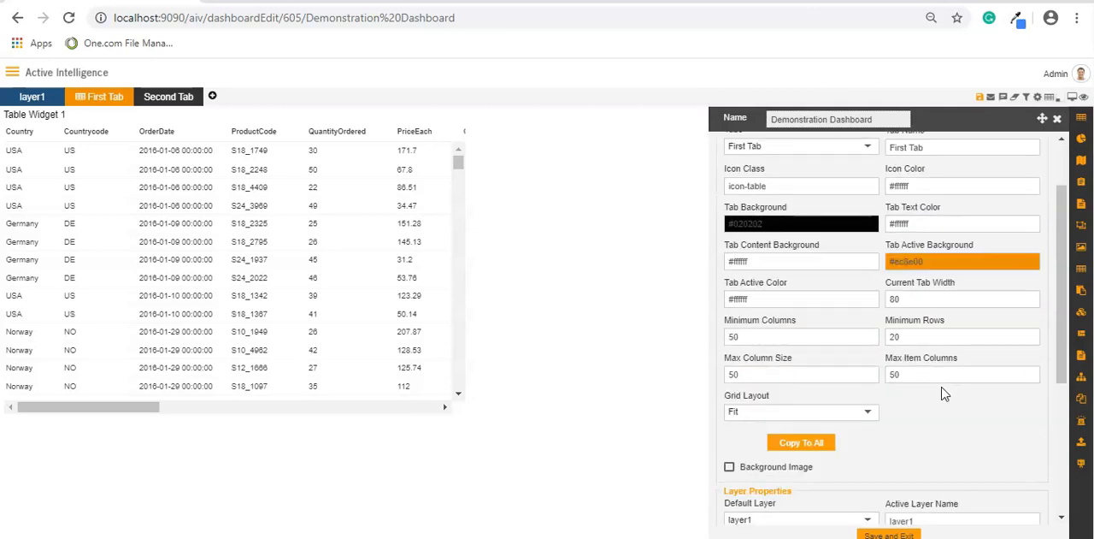
scroll(945, 393, down, 2)
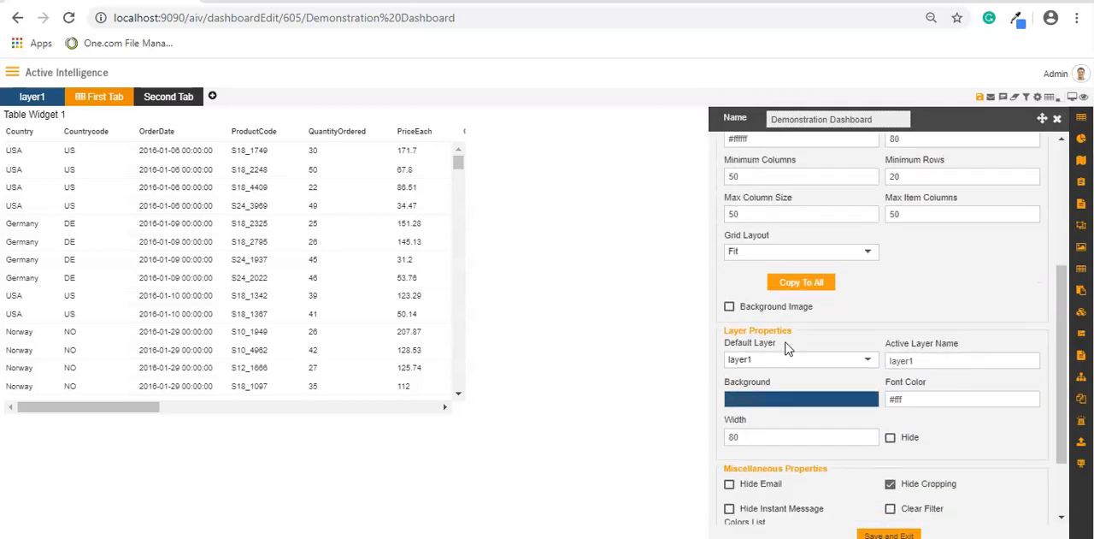
click(731, 309)
scroll(945, 327, down, 1)
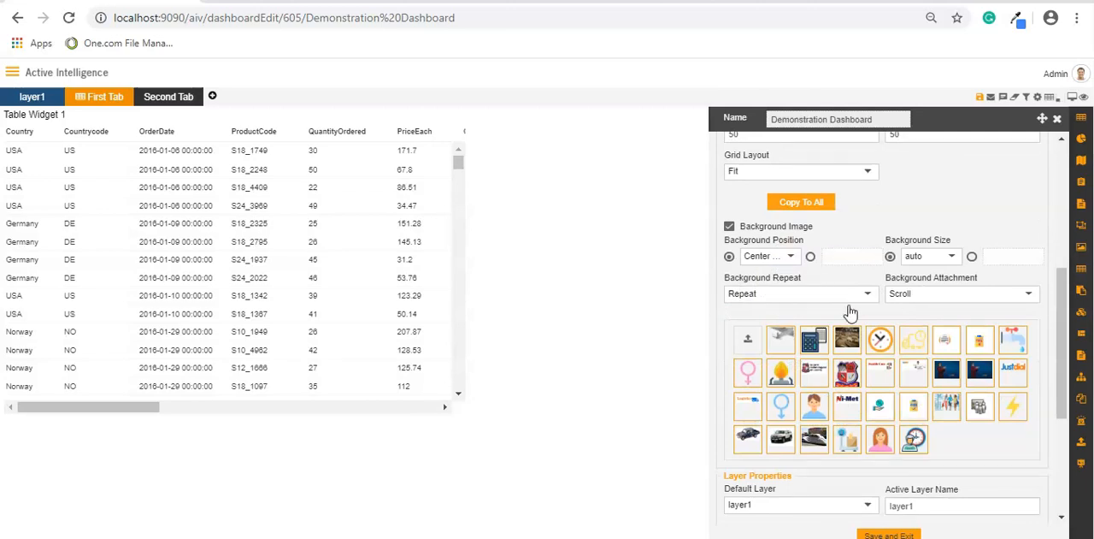
- Apply the white Toyota SUV picture as First Tab's background image and set its background repeat to No-Repeat
click(779, 451)
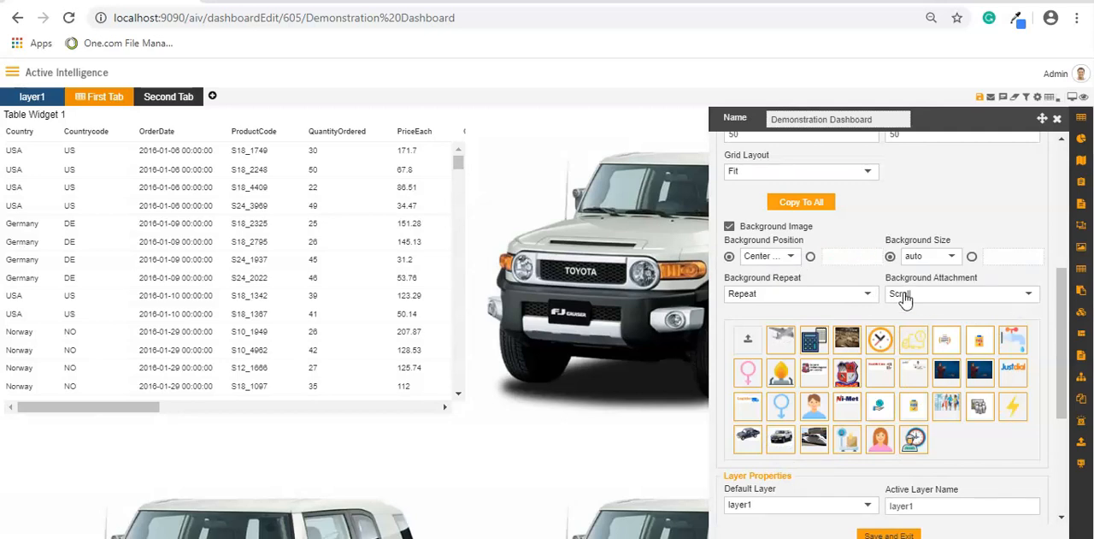
click(866, 294)
click(772, 374)
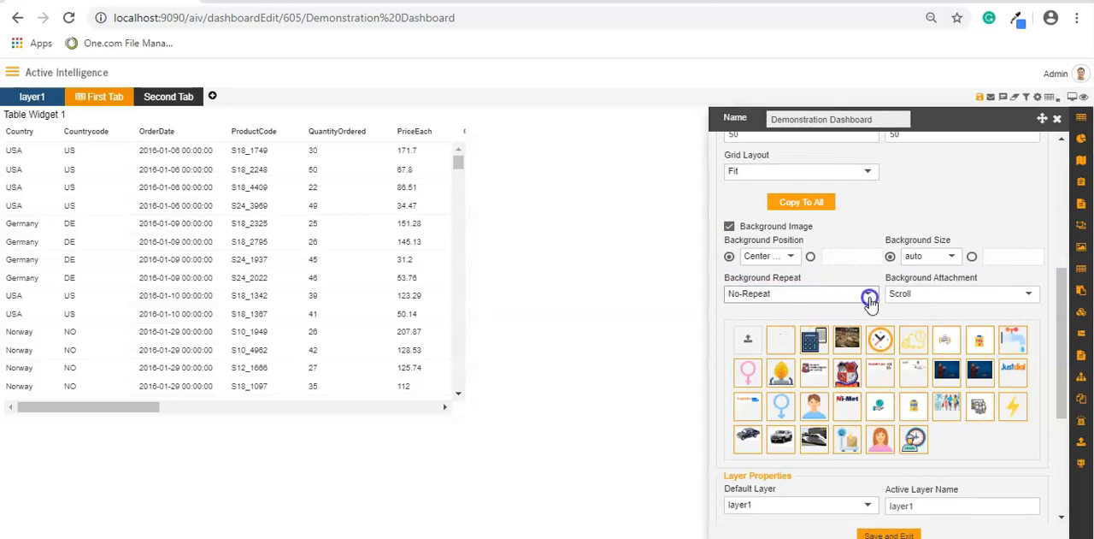
- Keep layer1 as the default layer and set the layer's background colour to blue #328ad8
scroll(860, 415, down, 2)
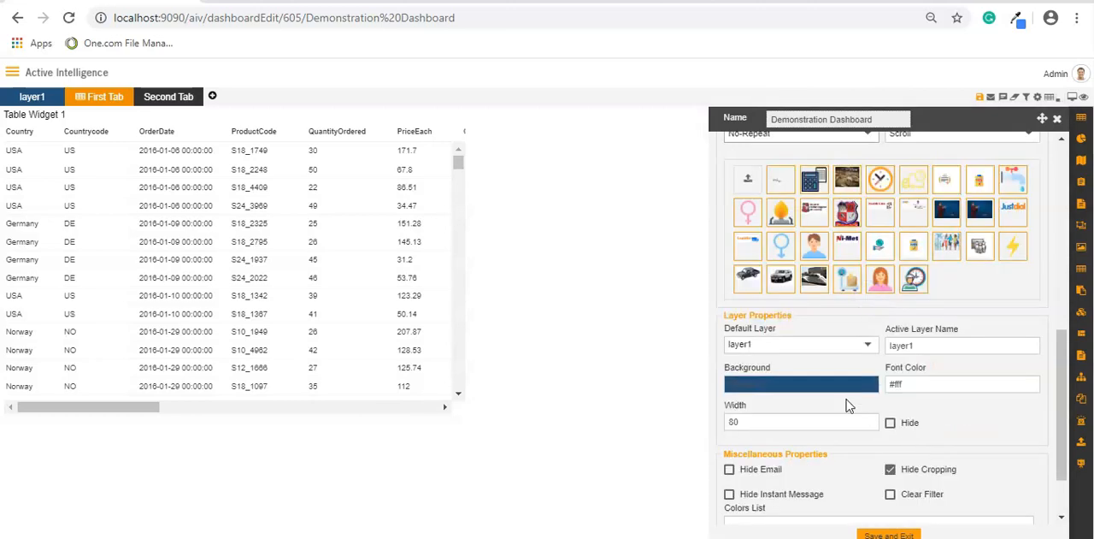
click(868, 348)
click(867, 342)
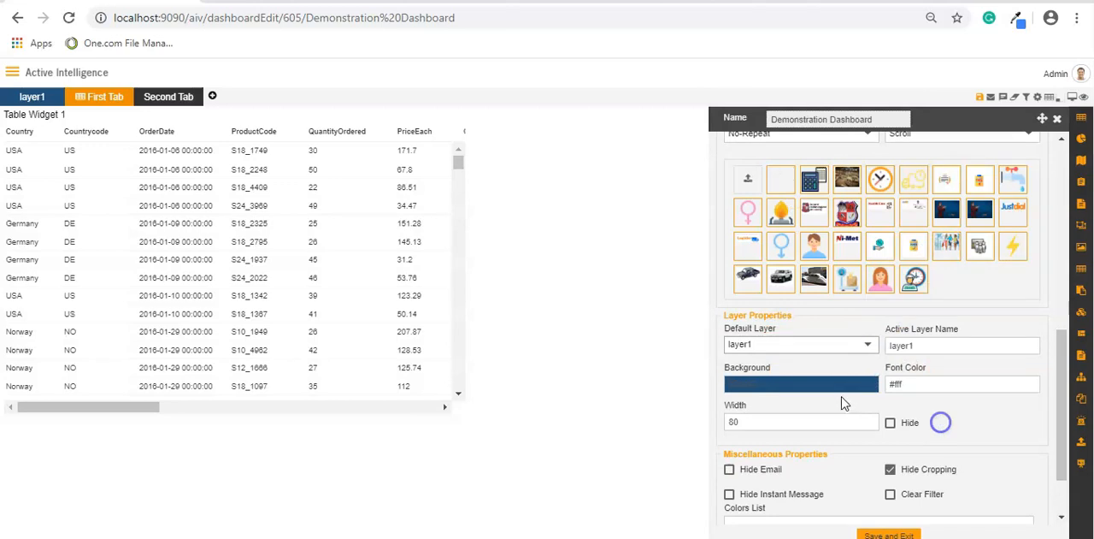
click(805, 385)
drag(770, 231, 852, 190)
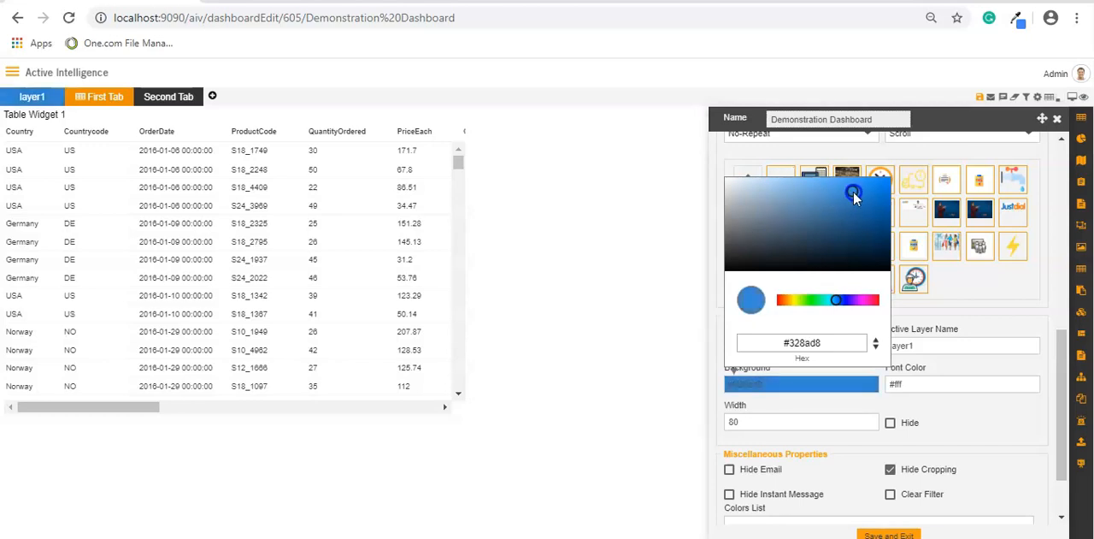
click(957, 446)
- Enable Hide Email, Hide Instant Message and Clear Filter in the dashboard's miscellaneous properties
scroll(955, 440, down, 2)
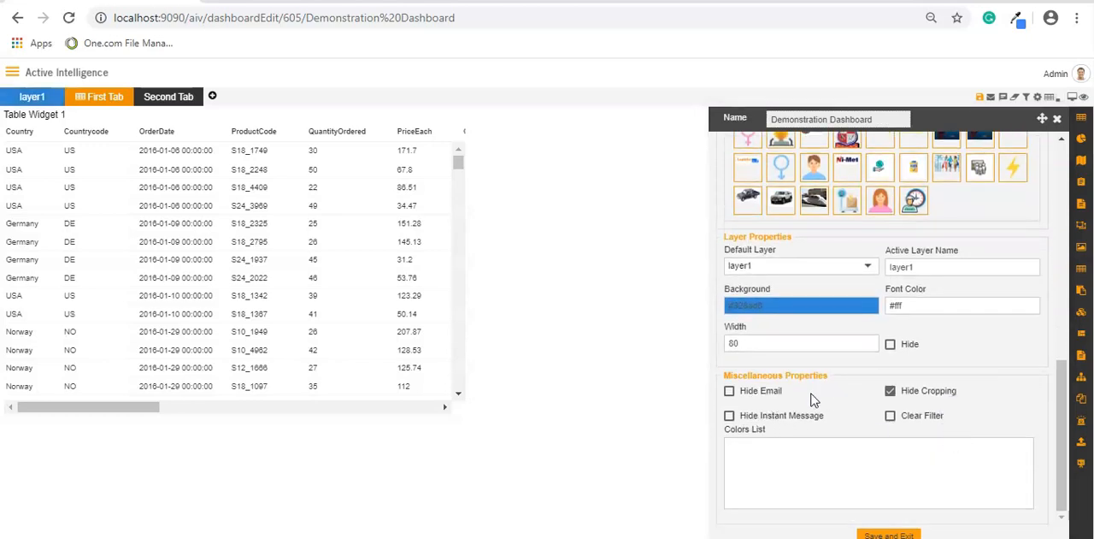
click(730, 391)
click(729, 417)
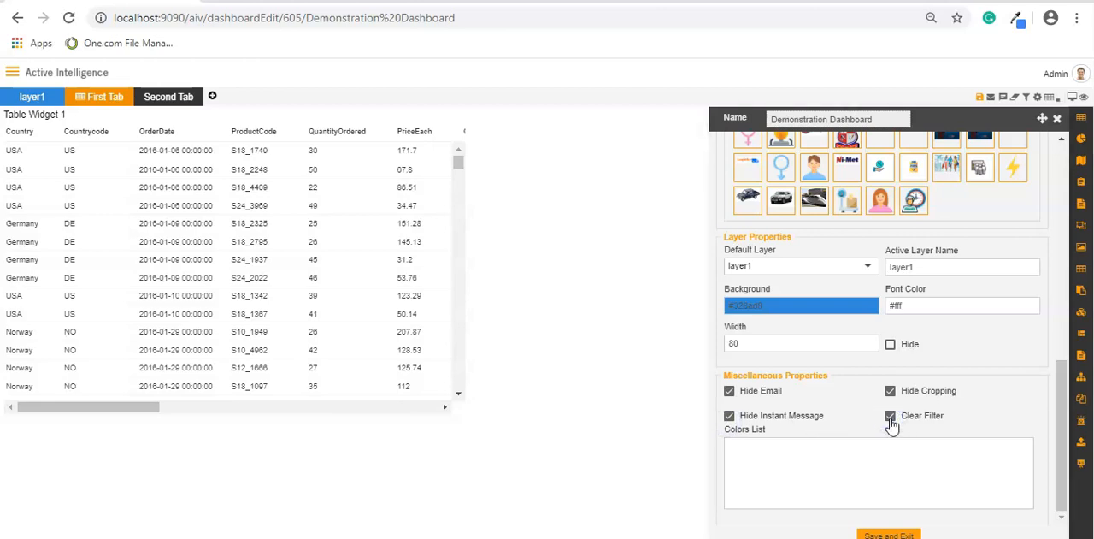
click(892, 423)
- Use the airplane picture as First Tab's background image with Round repeat, and save and exit the dashboard settings
scroll(841, 286, up, 3)
click(826, 295)
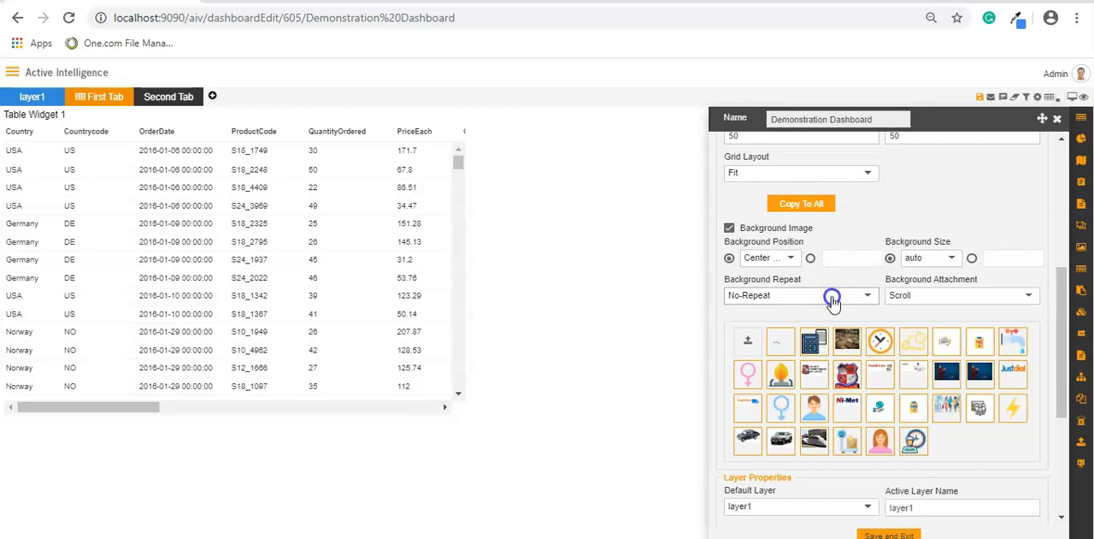
click(785, 340)
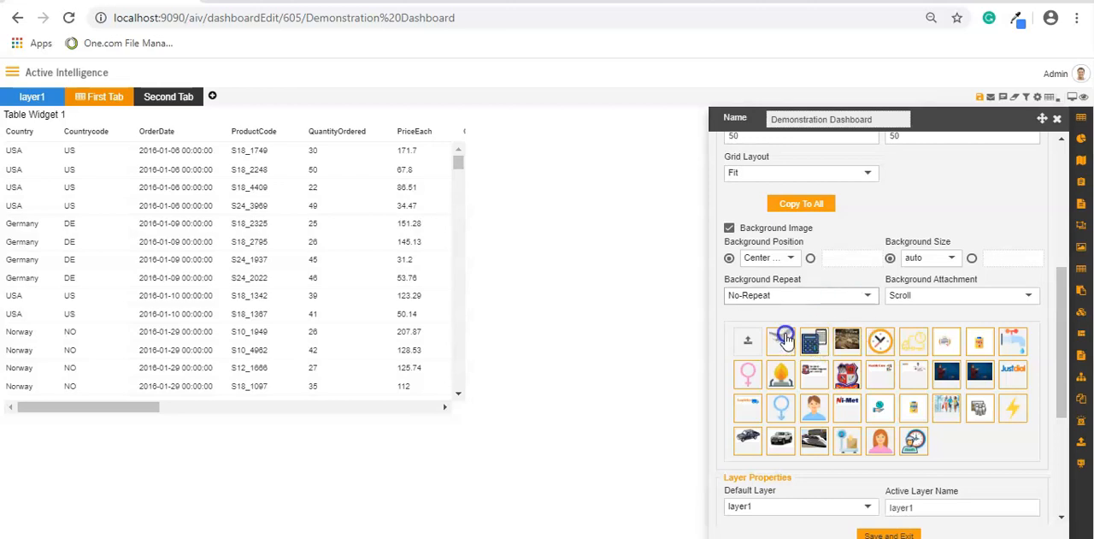
click(870, 296)
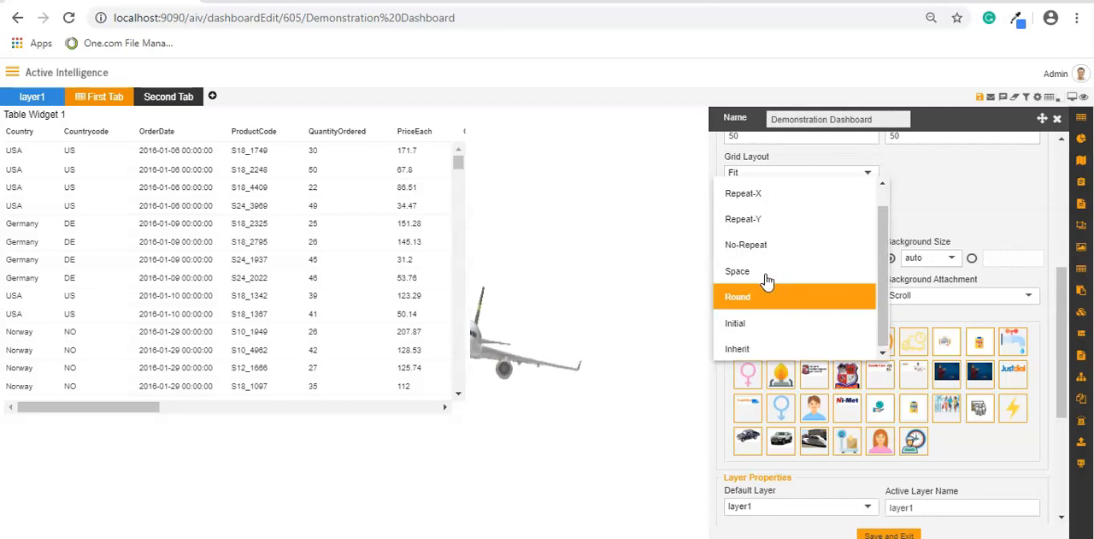
click(896, 536)
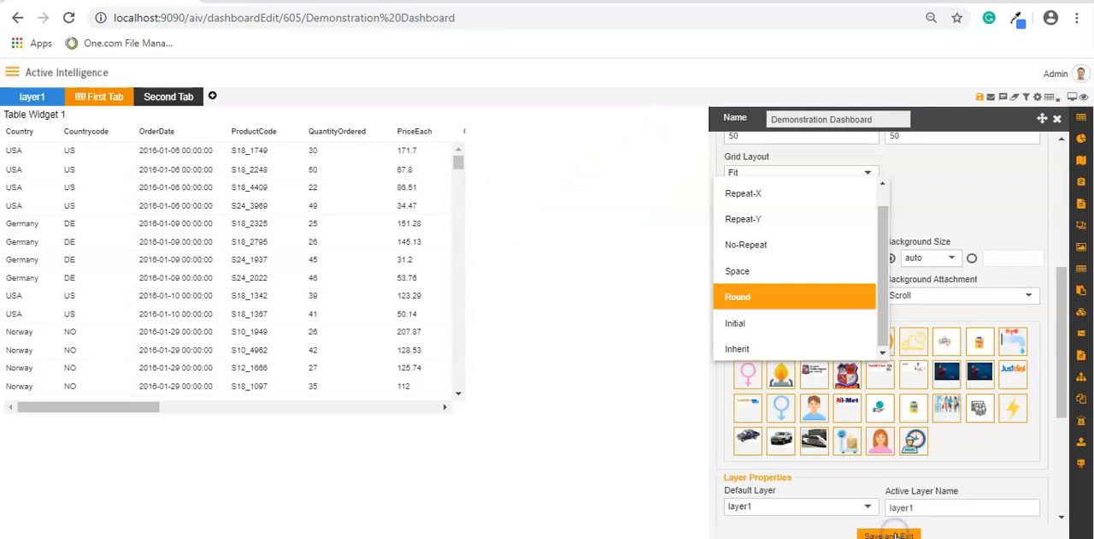